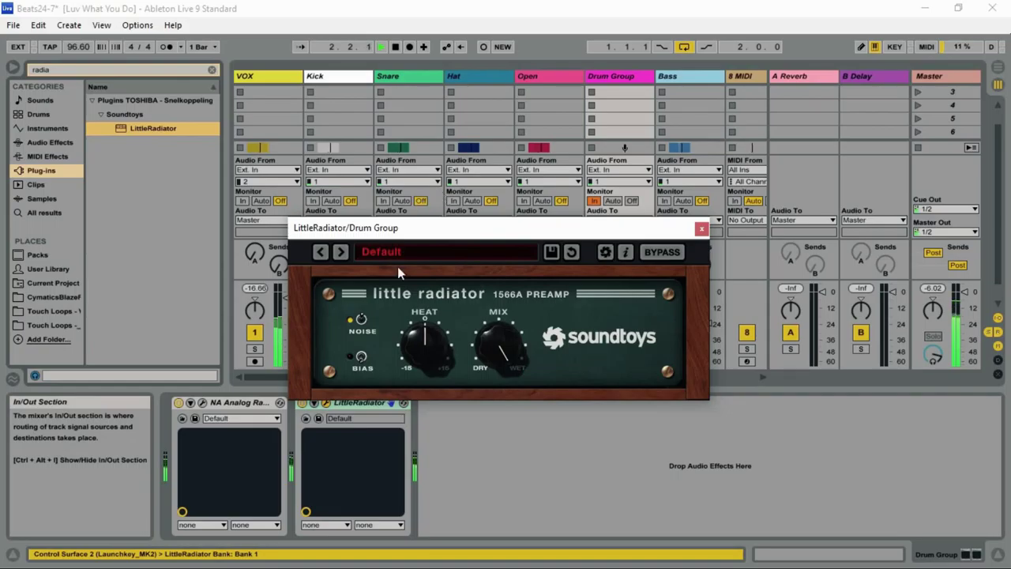
- Load the Luke Warm preset in the Drum Group's LittleRadiator
left_click(383, 255)
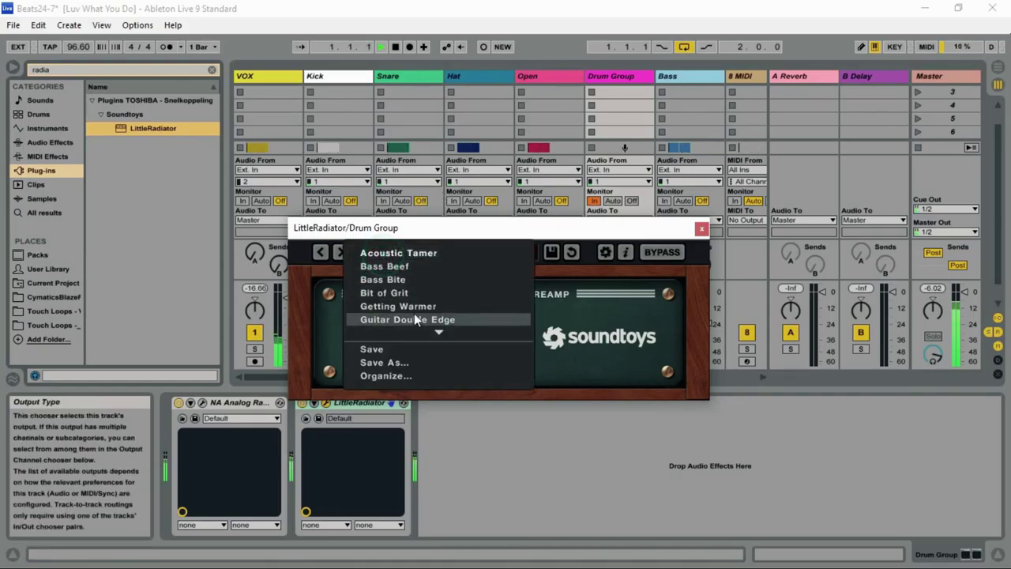
mouse_move(431, 330)
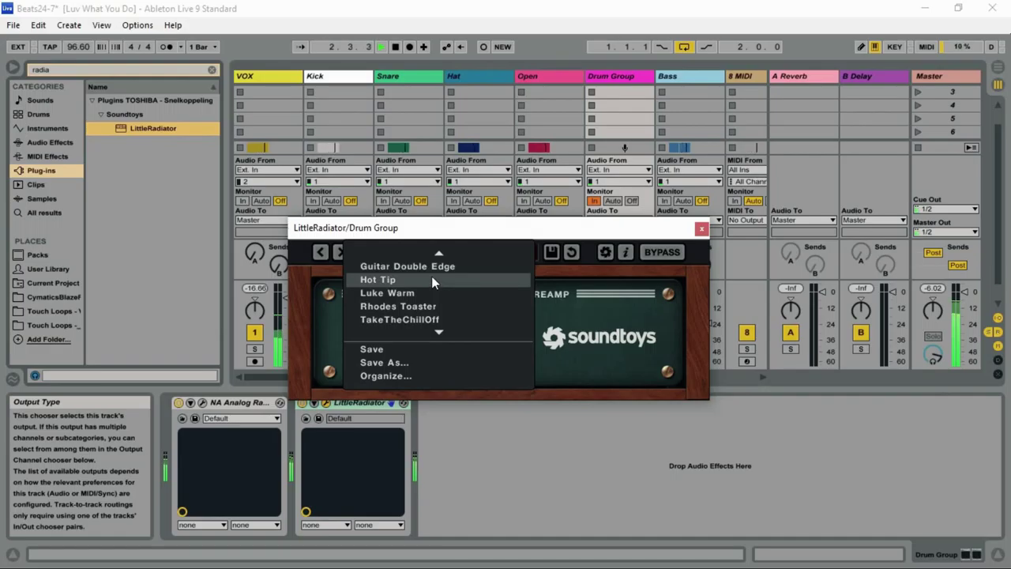
left_click(430, 293)
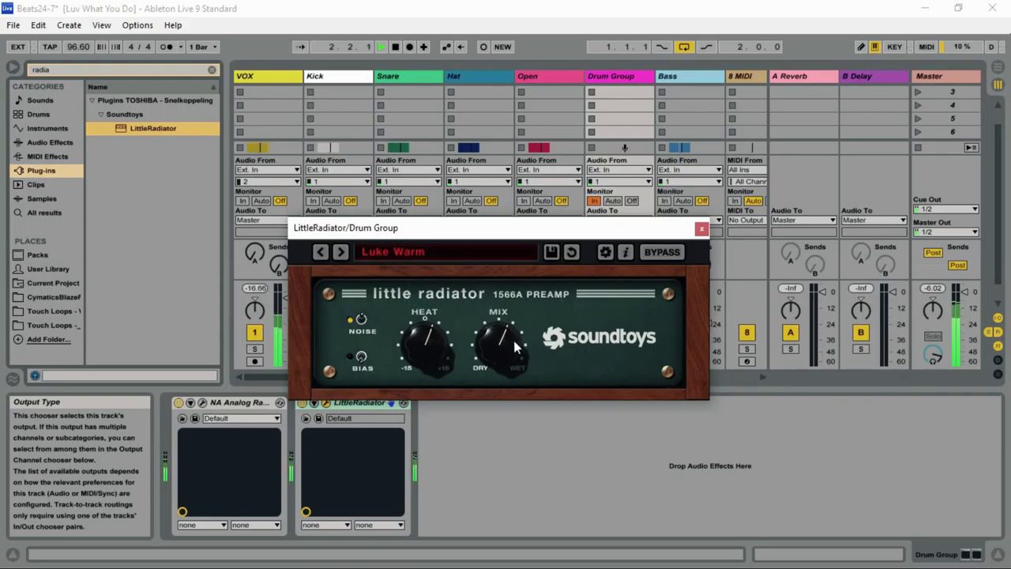
- Adjust the Drum Group's LittleRadiator, lowering heat to just above 0 and setting mix slightly past halfway
left_click_drag(500, 244, 485, 204)
left_click_drag(488, 298, 488, 289)
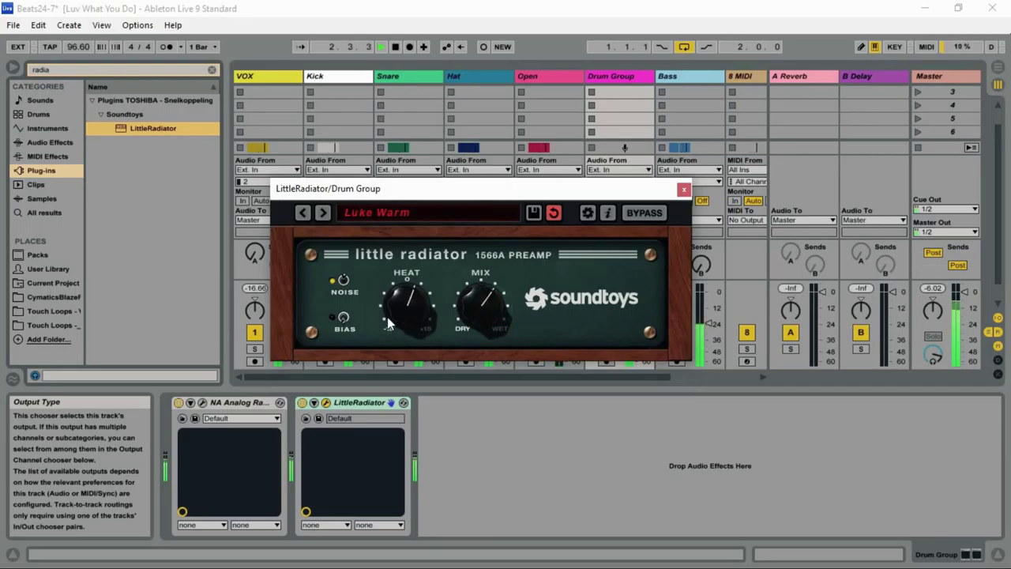
mouse_move(397, 318)
left_mouse_down()
mouse_move(393, 340)
mouse_move(391, 323)
left_mouse_up()
left_click_drag(492, 303, 490, 306)
mouse_move(491, 309)
left_mouse_down()
mouse_move(490, 290)
mouse_move(487, 309)
left_mouse_up()
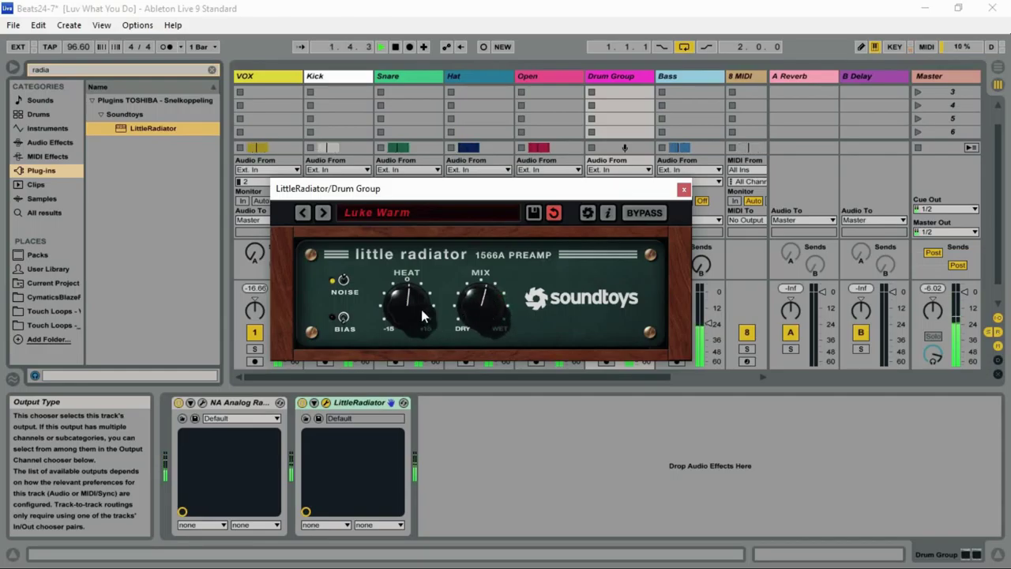
- Add LittleRadiator to the Bass track and load its Bass Beef preset
left_click(668, 76)
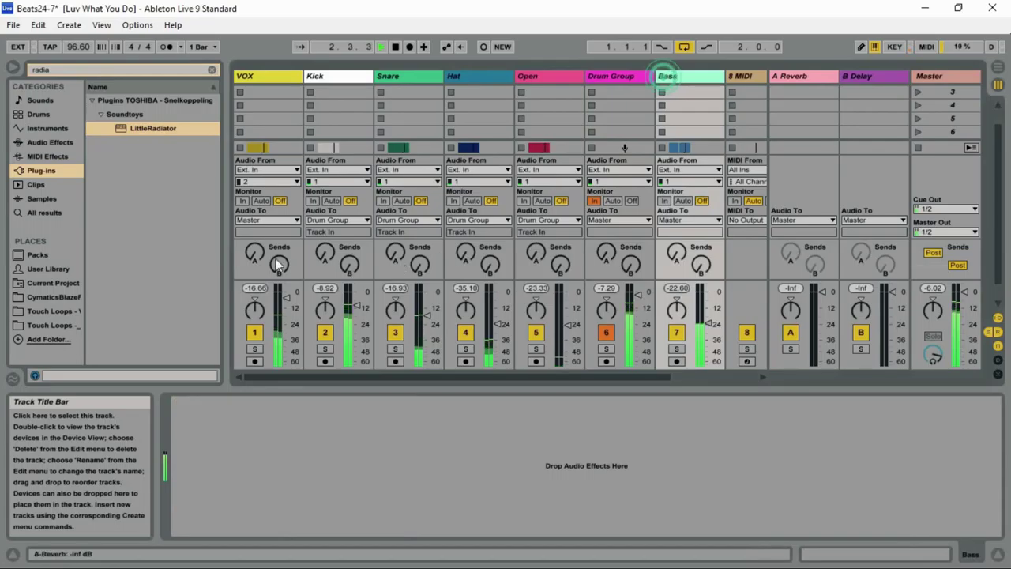
double_click(170, 131)
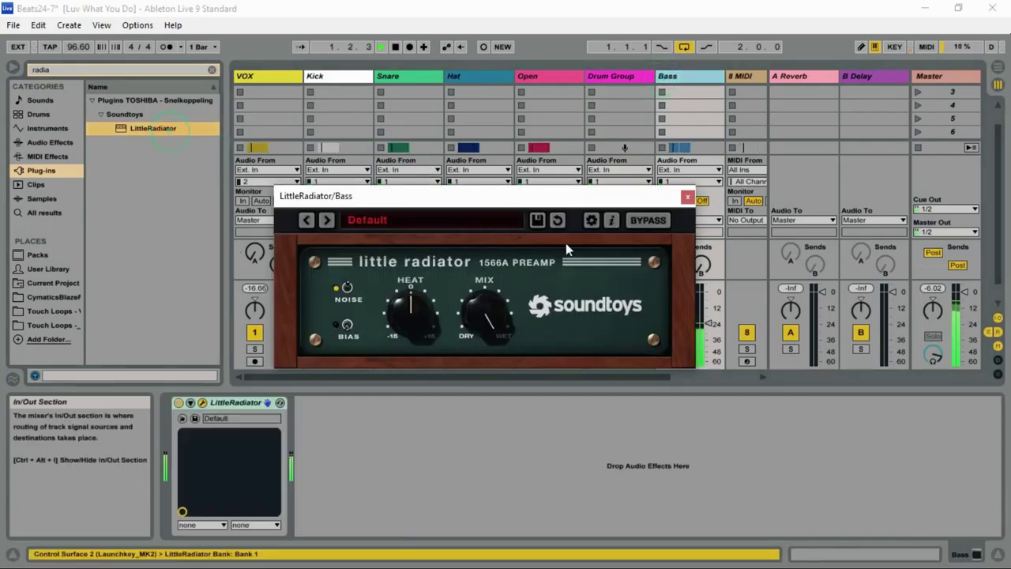
left_click(389, 224)
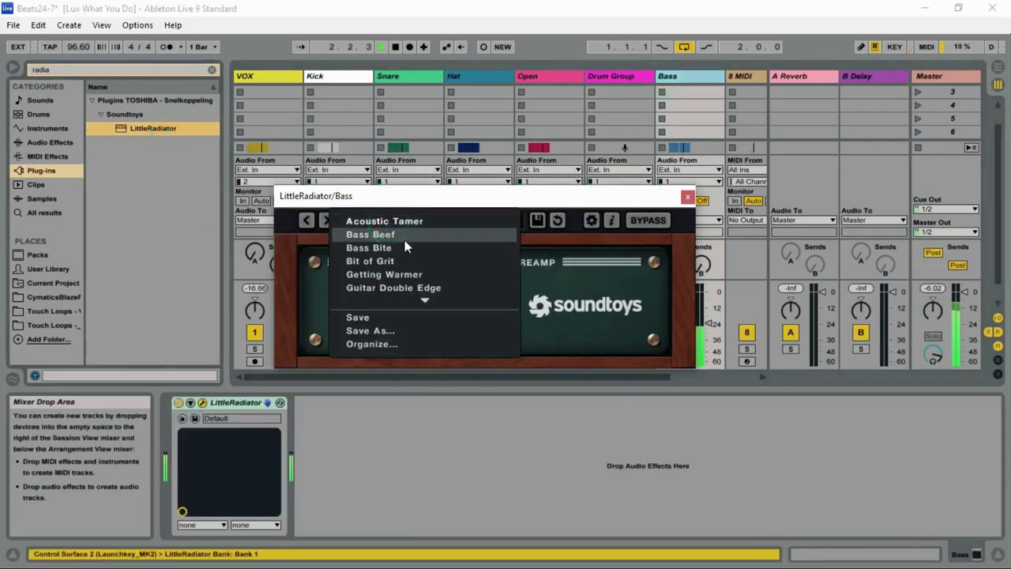
left_click(404, 239)
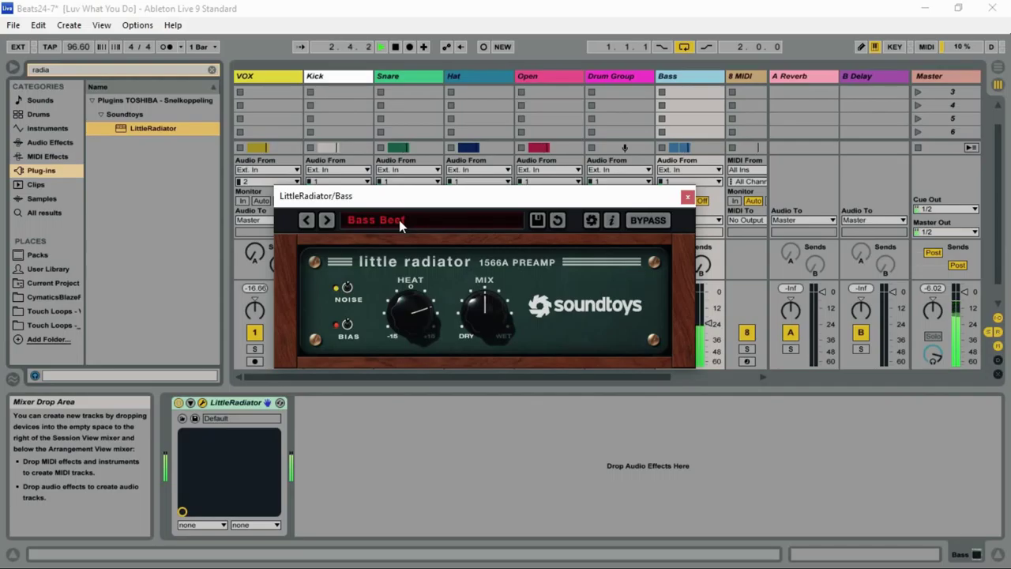
- Try the Bass Bite preset on the Bass track's LittleRadiator and return to Bass Beef
left_click(399, 219)
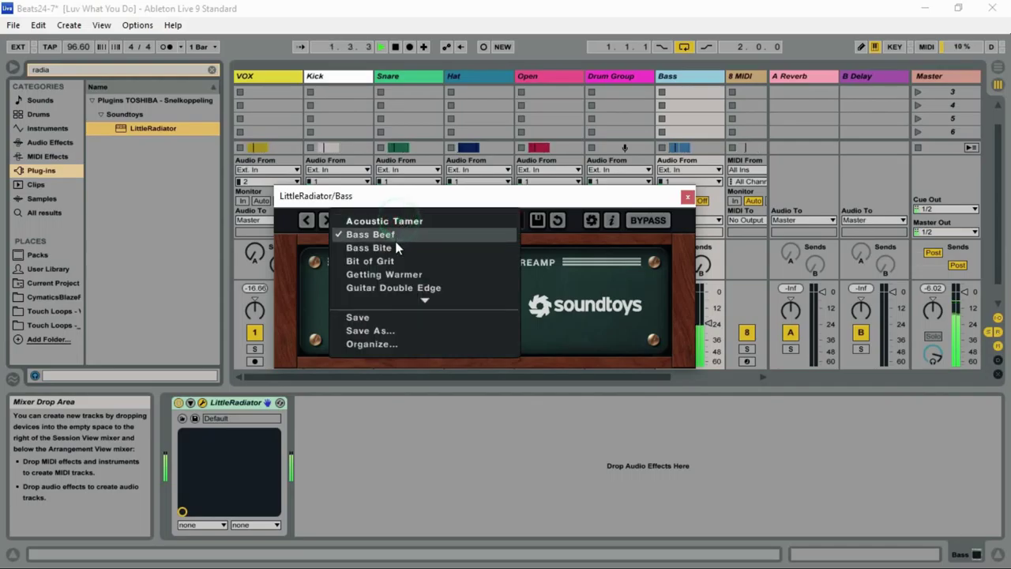
left_click(392, 248)
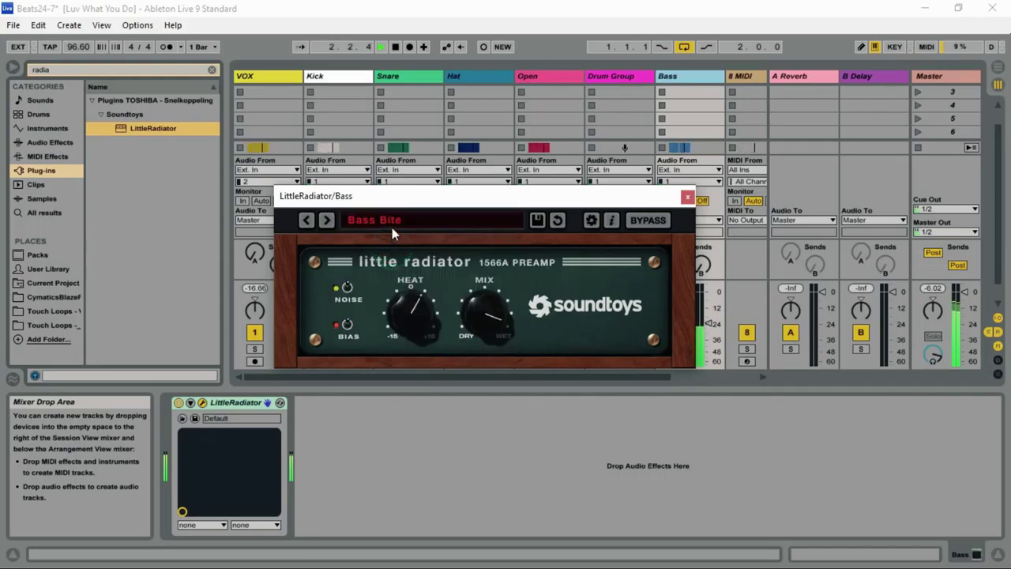
left_click(392, 221)
left_click(393, 230)
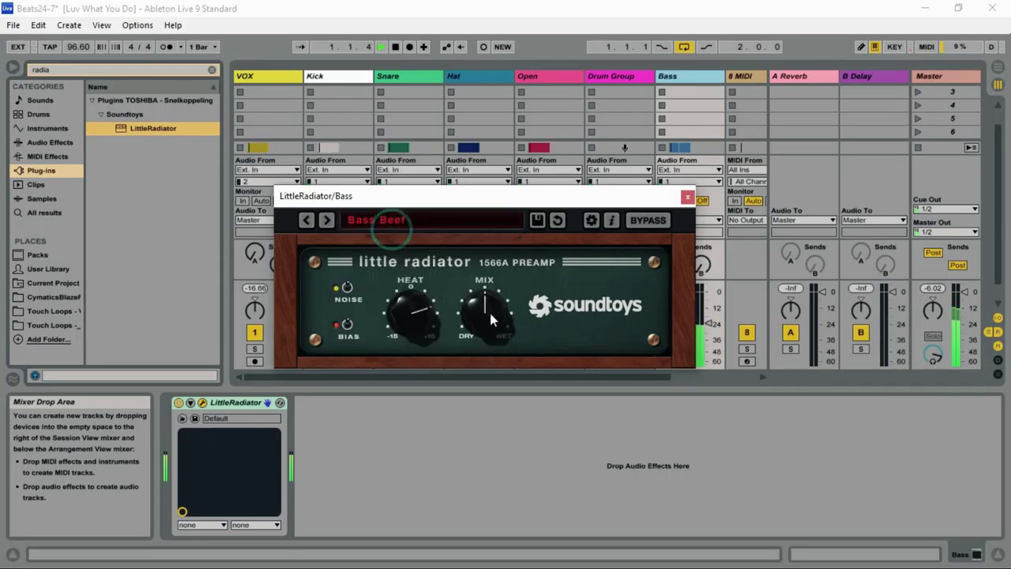
- Turn the Bass track's LittleRadiator mix fully wet and fine-tune its heat on the high side
left_click_drag(489, 314, 489, 298)
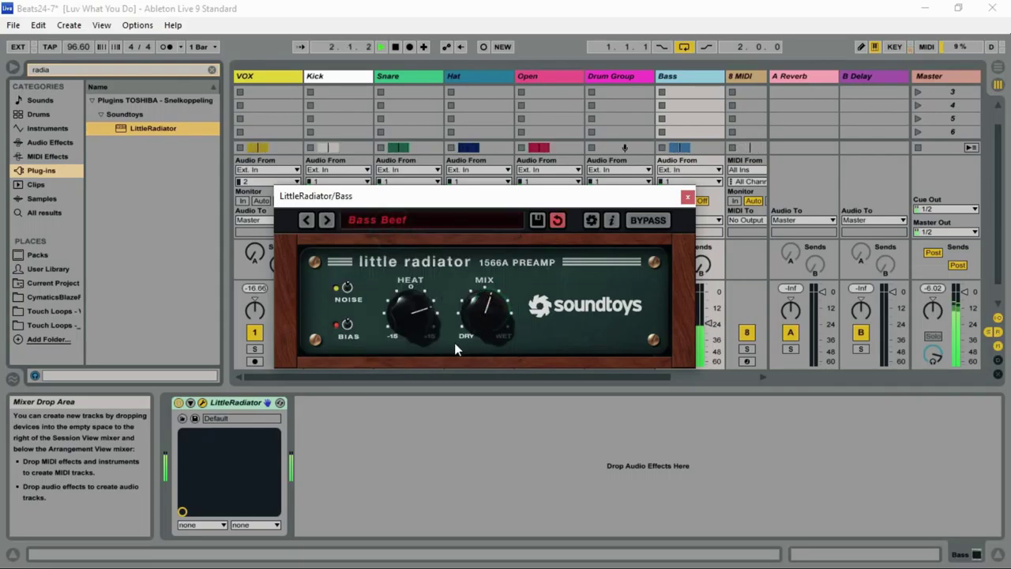
left_click_drag(475, 319, 483, 263)
left_click_drag(417, 314, 419, 316)
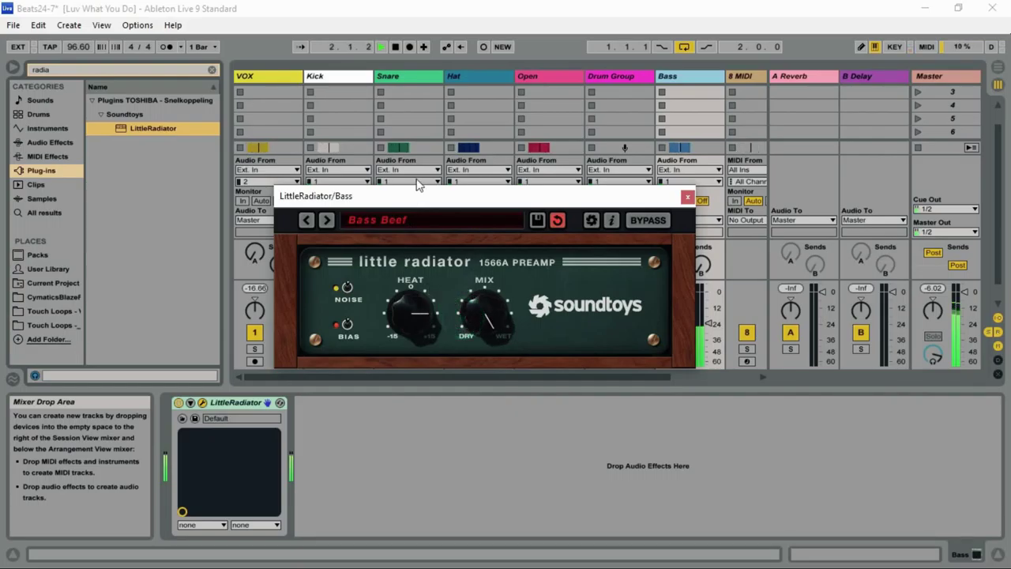
- Add LittleRadiator after RX950 on the VOX track and load the Vocal OverHeated preset
left_click(273, 76)
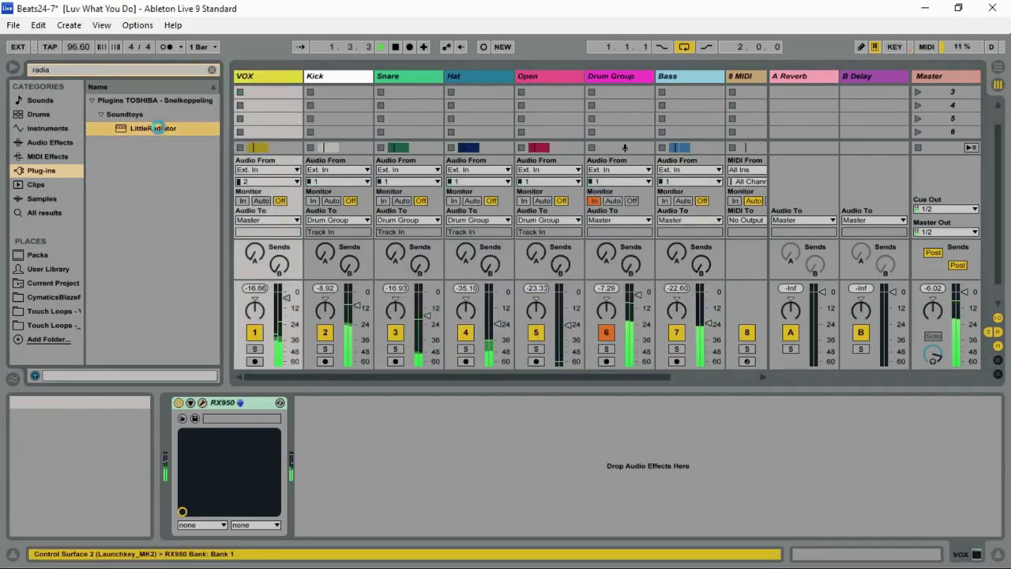
double_click(158, 128)
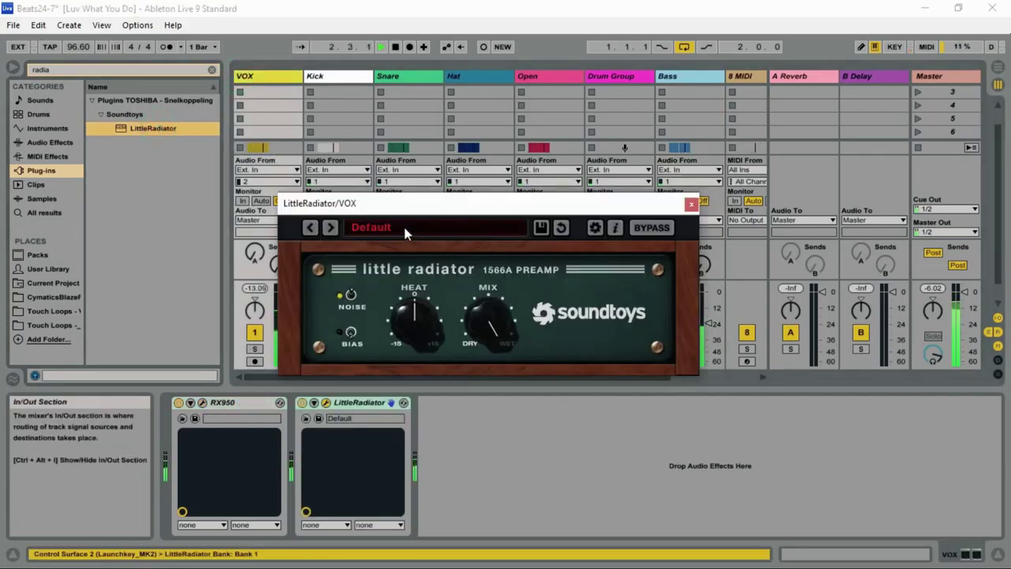
left_click(403, 223)
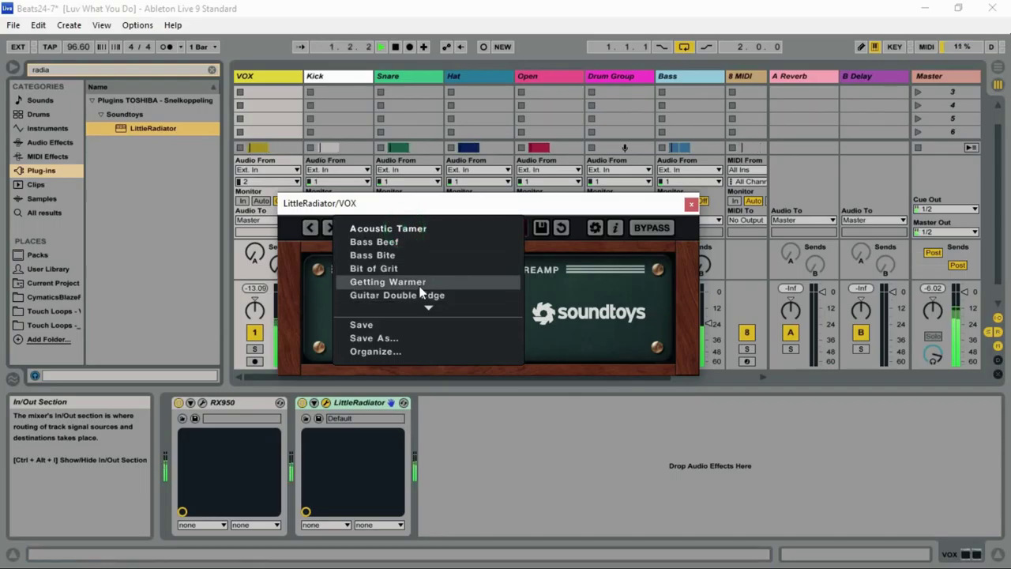
mouse_move(433, 305)
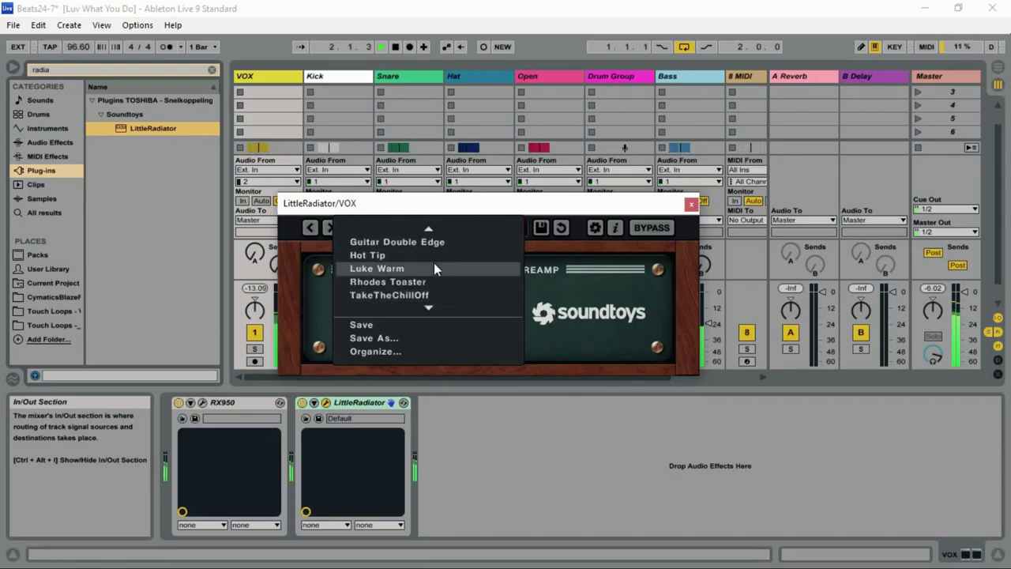
scroll(431, 286, "down", 3)
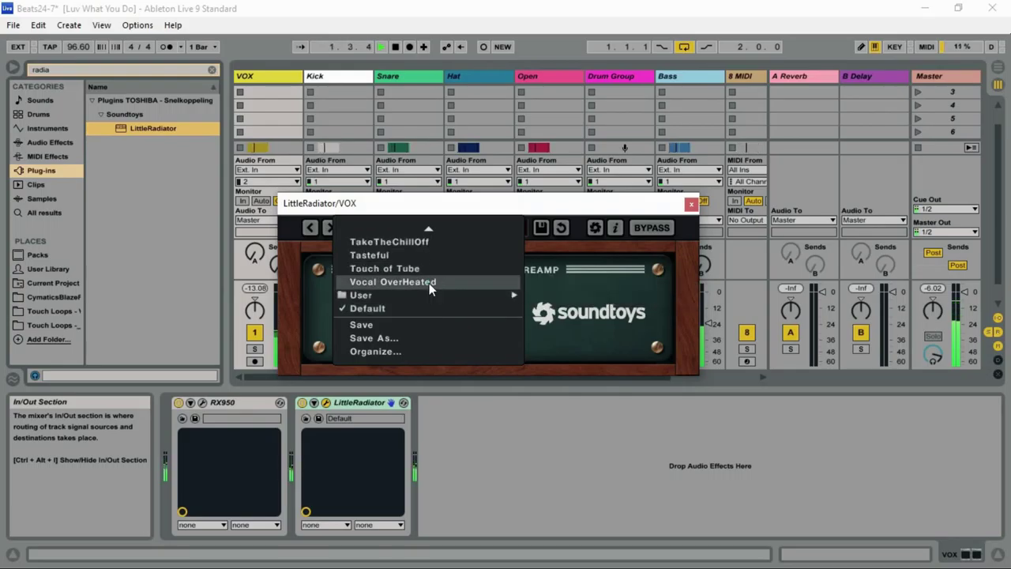
left_click(429, 283)
- Set the VOX LittleRadiator's mix near dry with moderate heat, and move its window clear of the mixer meters
left_click_drag(413, 320, 414, 329)
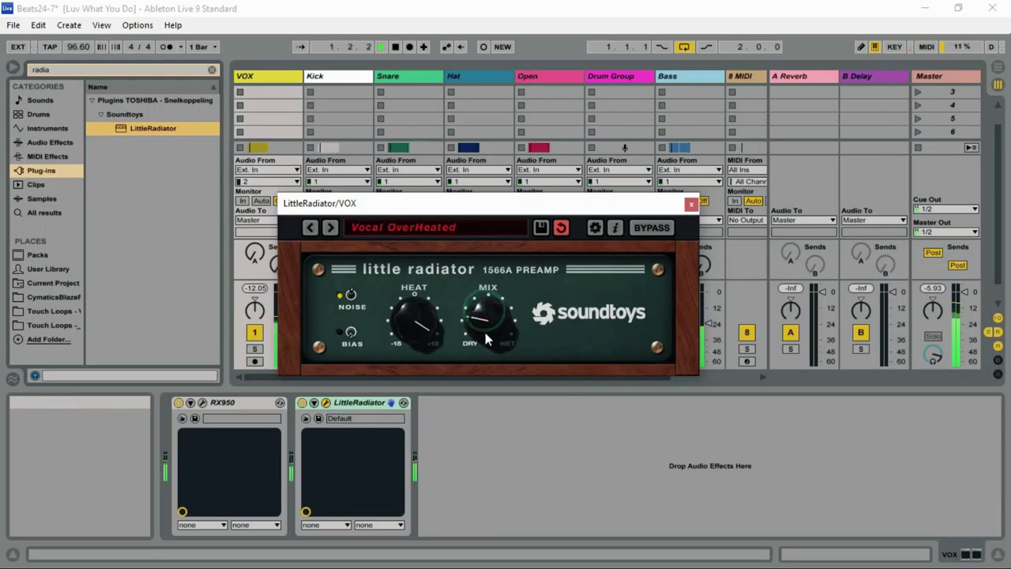
left_click_drag(414, 320, 405, 357)
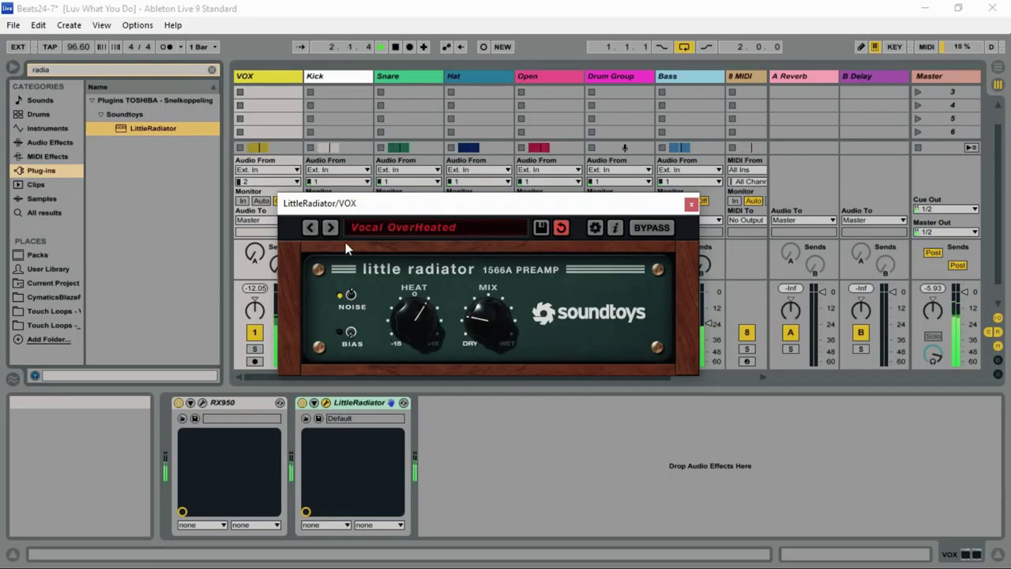
left_click_drag(490, 207, 551, 120)
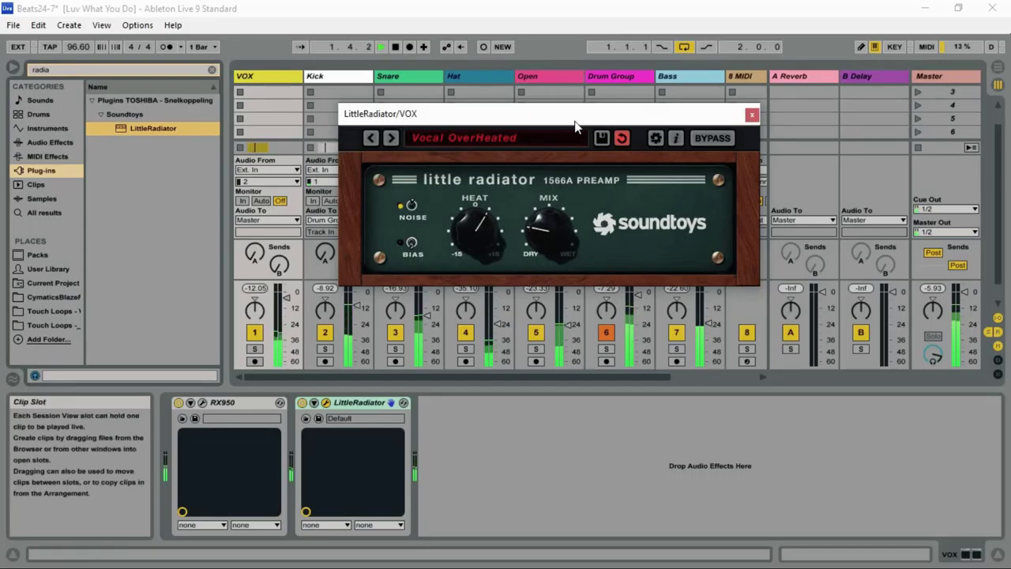
left_click_drag(571, 118, 563, 116)
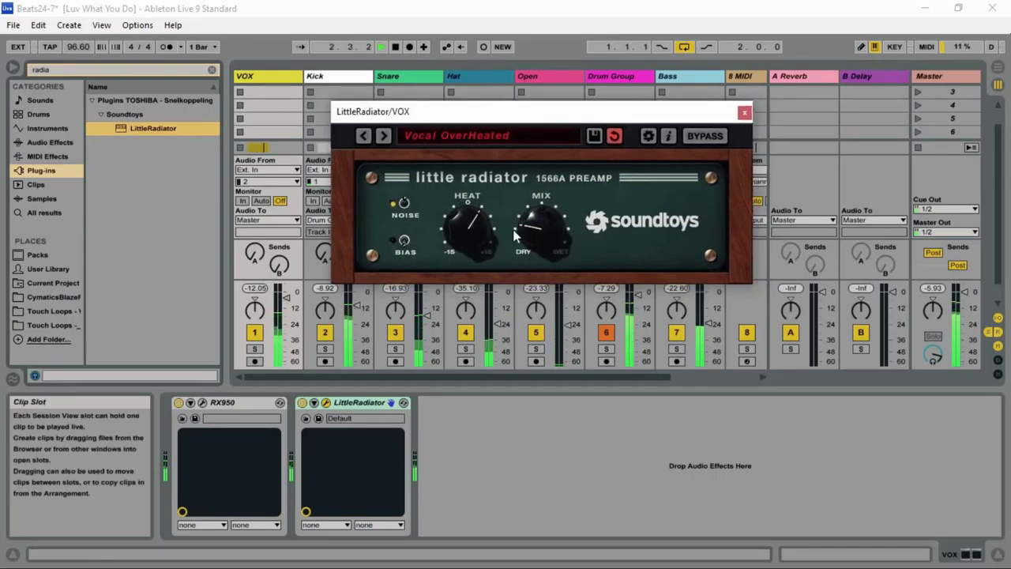
- Audition higher heat and mix settings on the VOX LittleRadiator, bringing each one back down
left_click_drag(484, 205, 484, 194)
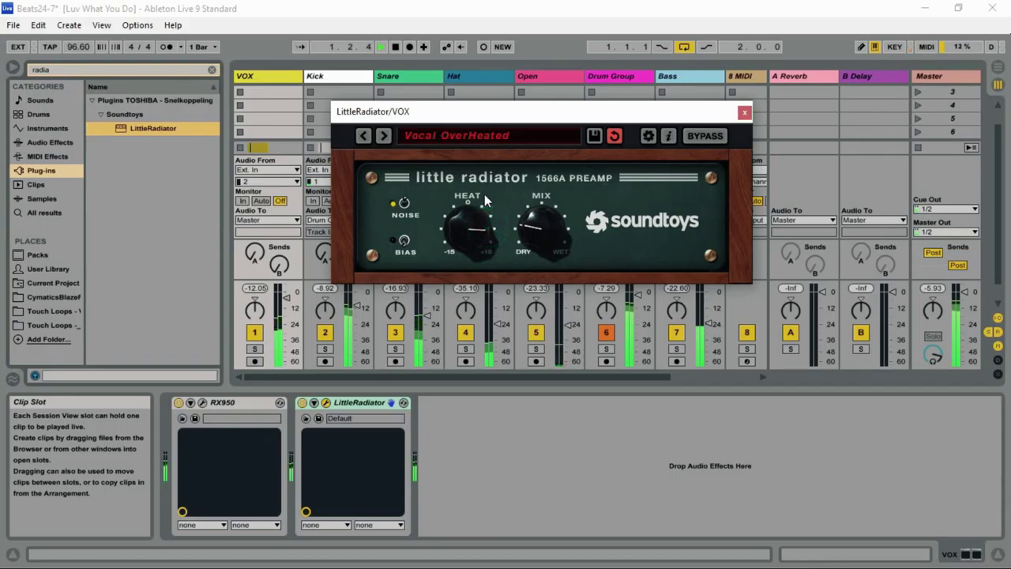
left_click_drag(484, 194, 484, 220)
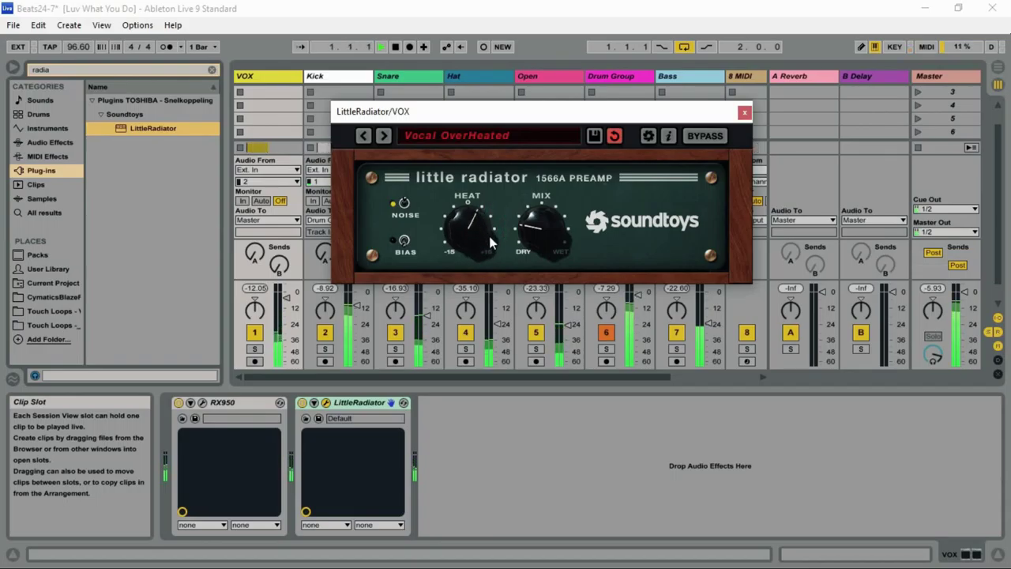
left_click_drag(534, 223, 529, 178)
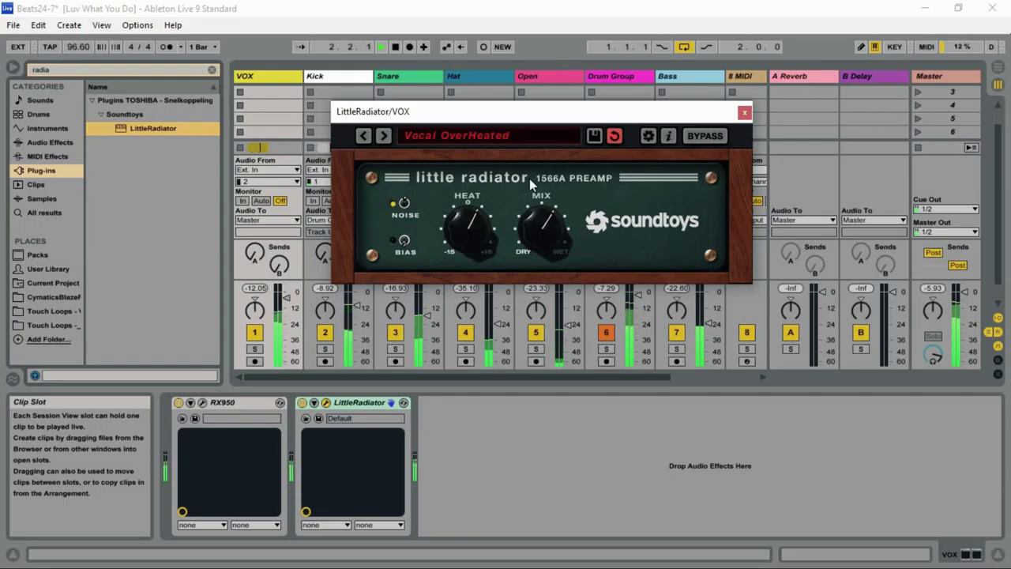
left_click_drag(528, 180, 521, 218)
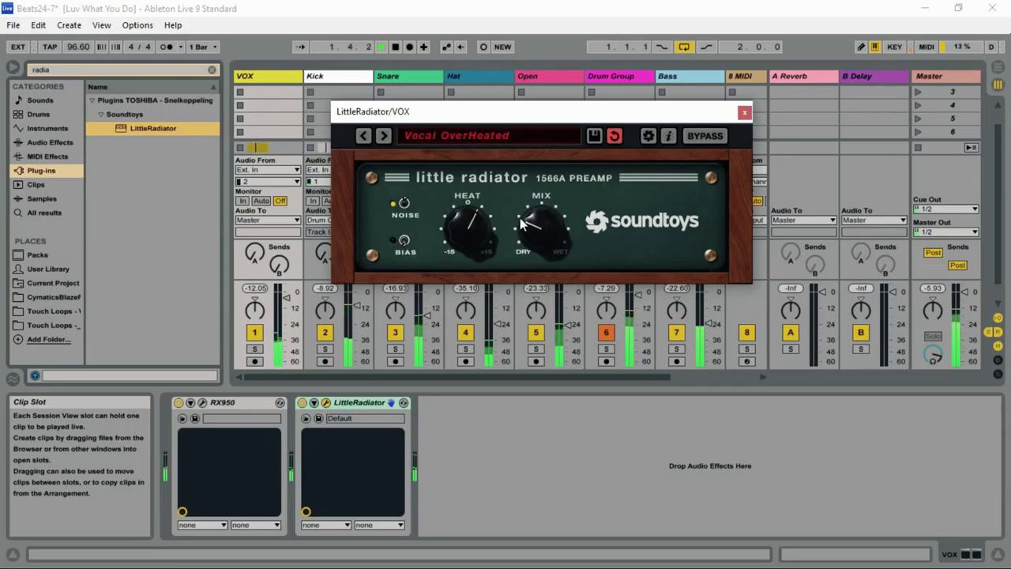
- Settle the VOX LittleRadiator's mix at roughly a quarter wet with heat slightly above 0, and stop playback
left_click_drag(520, 217, 520, 230)
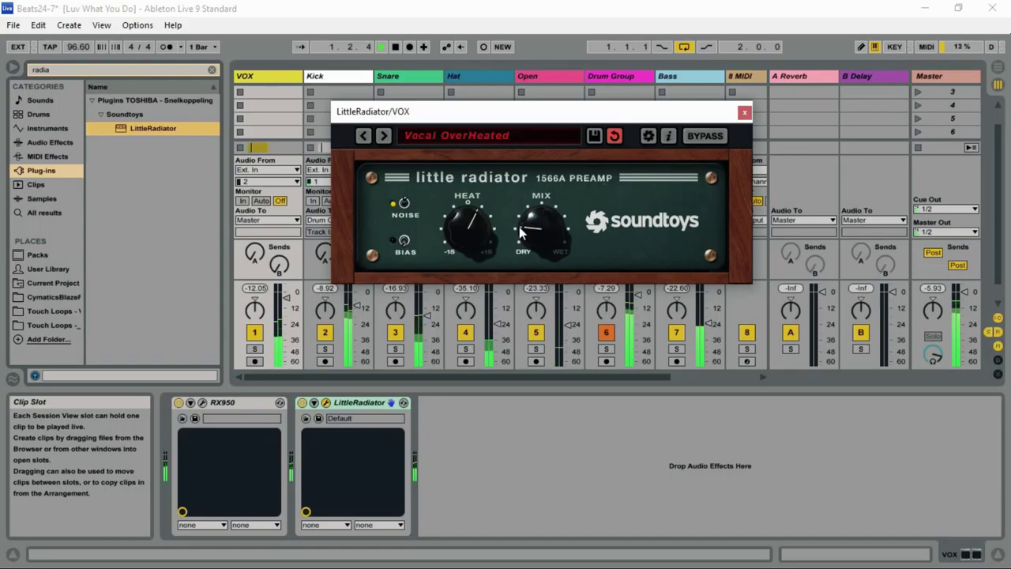
left_click_drag(520, 229, 520, 214)
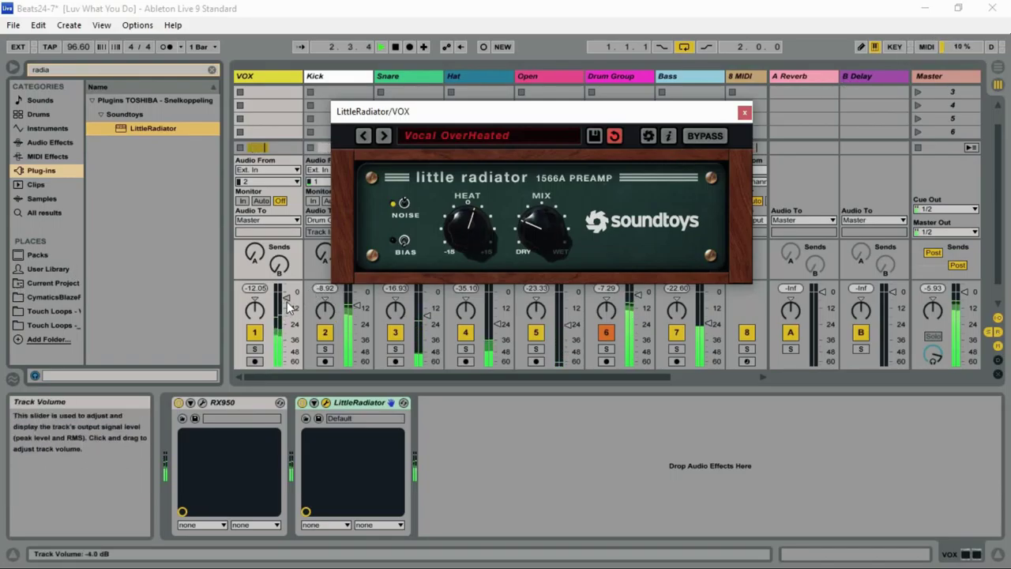
left_click(868, 377)
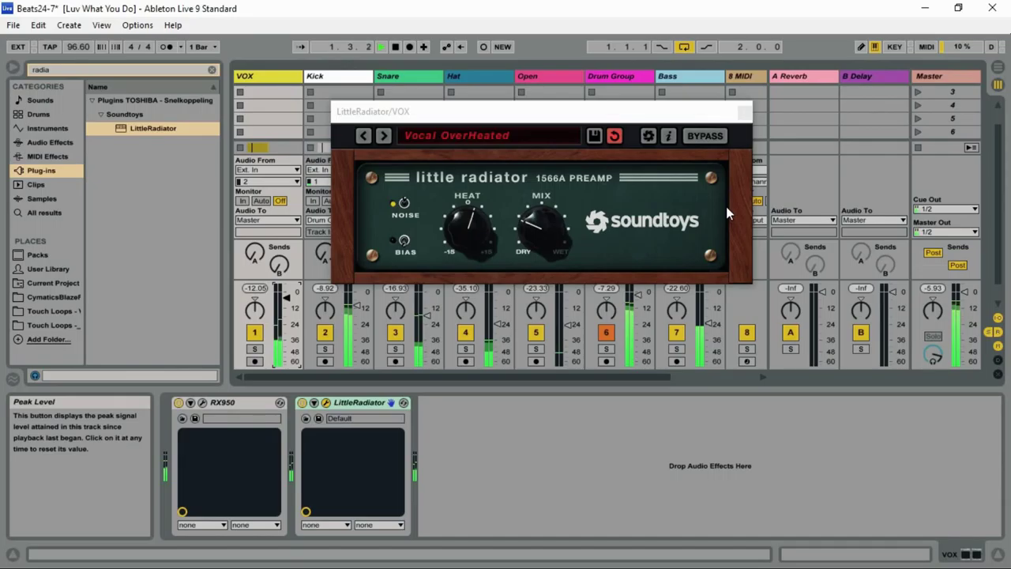
key("space")
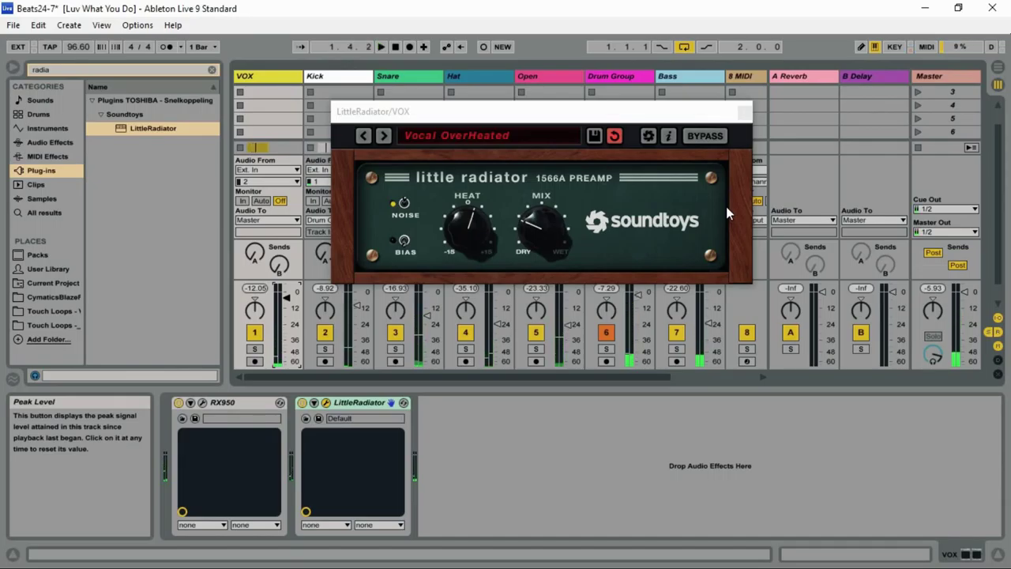